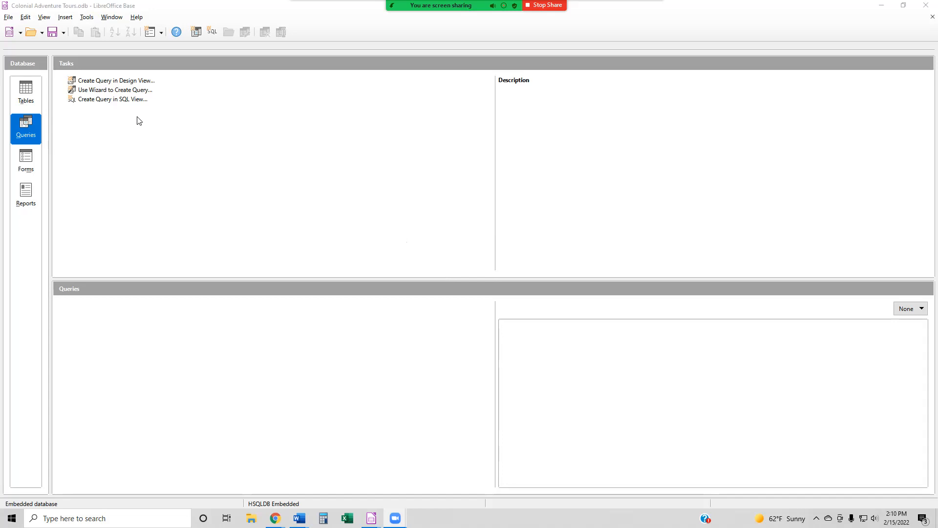
Create a new query in Design View, add the Reservation table, and enlarge its field list to show every field
click(135, 82)
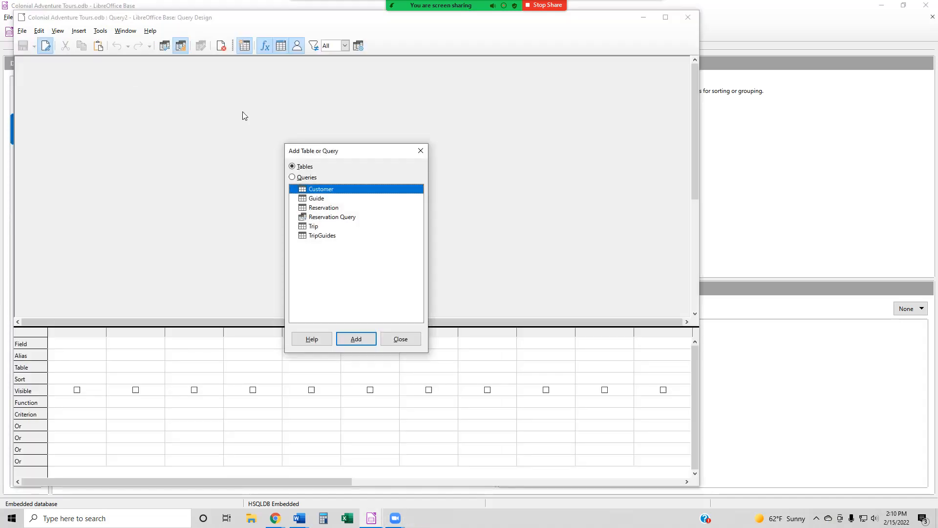
drag(369, 151, 556, 109)
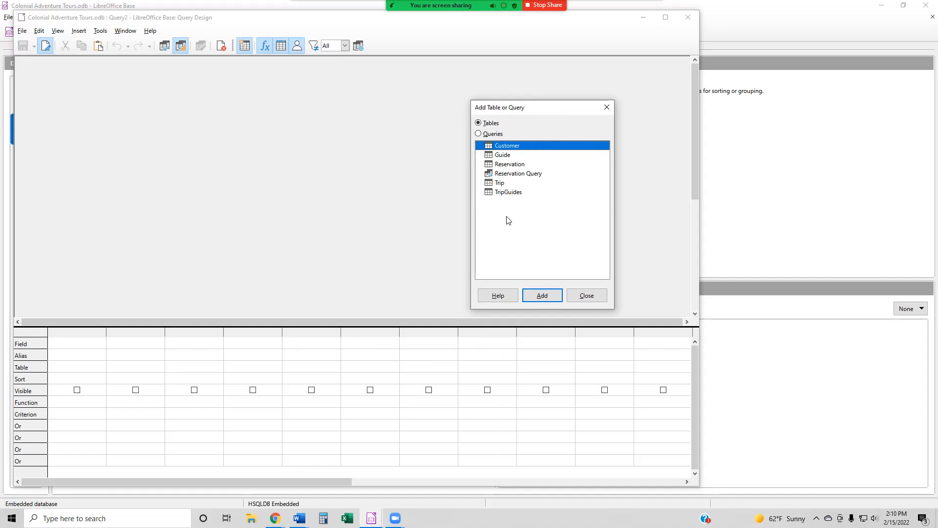
double_click(513, 166)
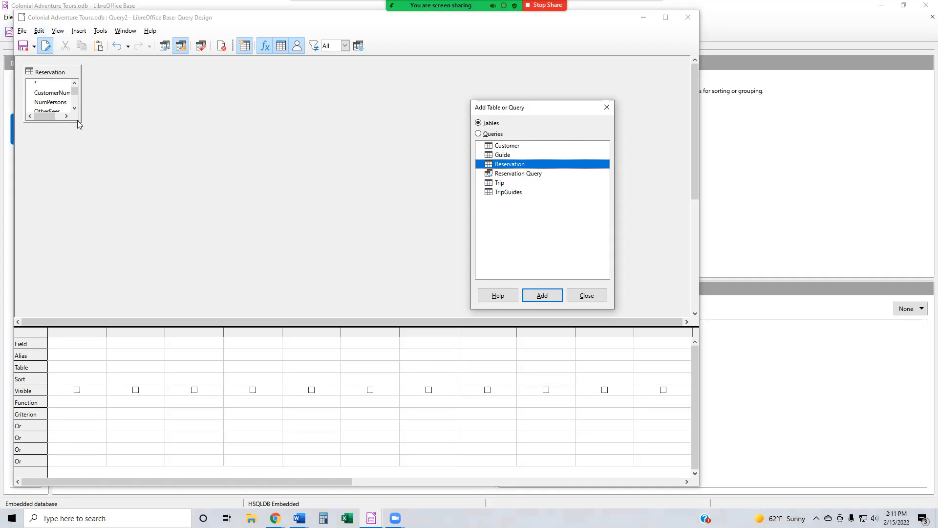
drag(78, 122, 88, 255)
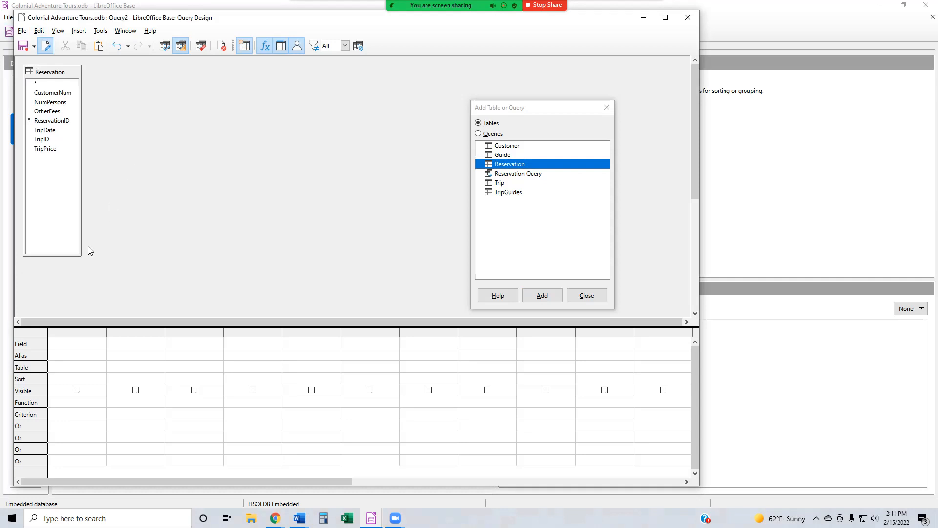
Add the CustomerNum, TripPrice, OtherFees and NumPersons fields from the Reservation table to the query grid
double_click(56, 92)
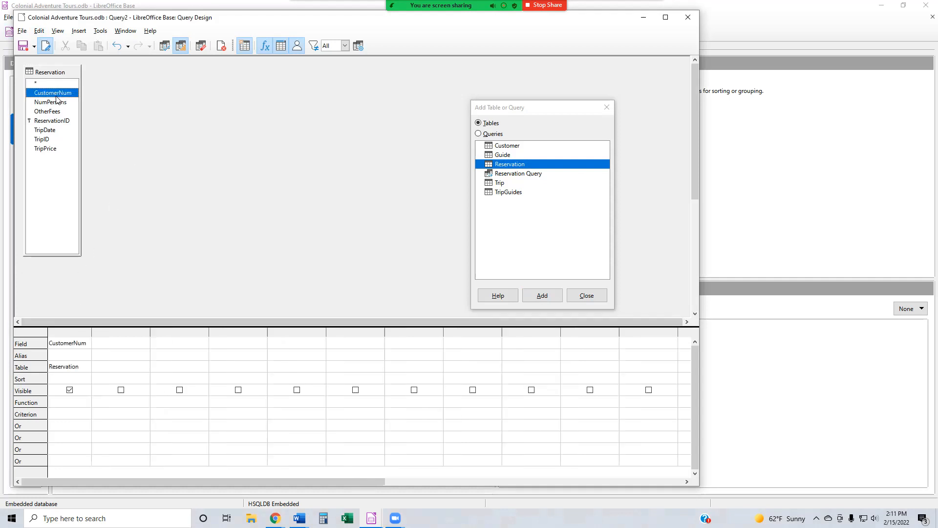
double_click(48, 153)
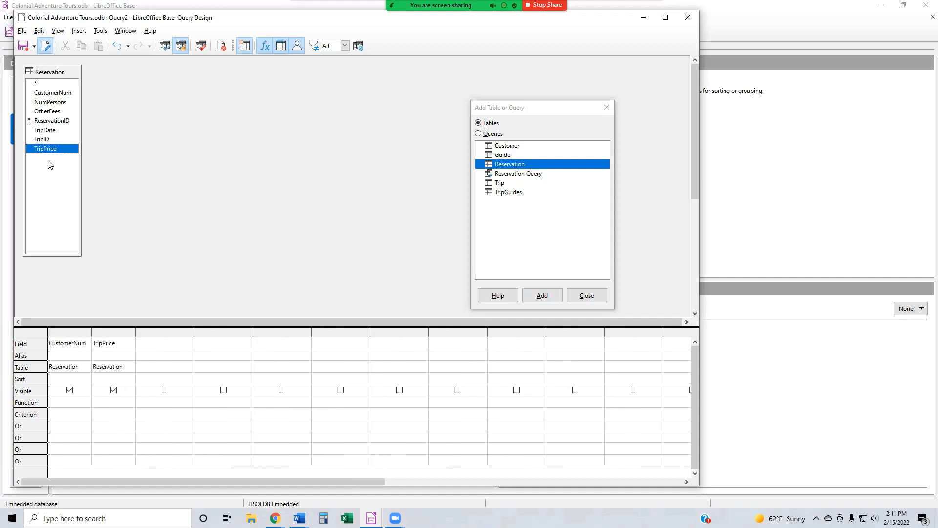
double_click(50, 112)
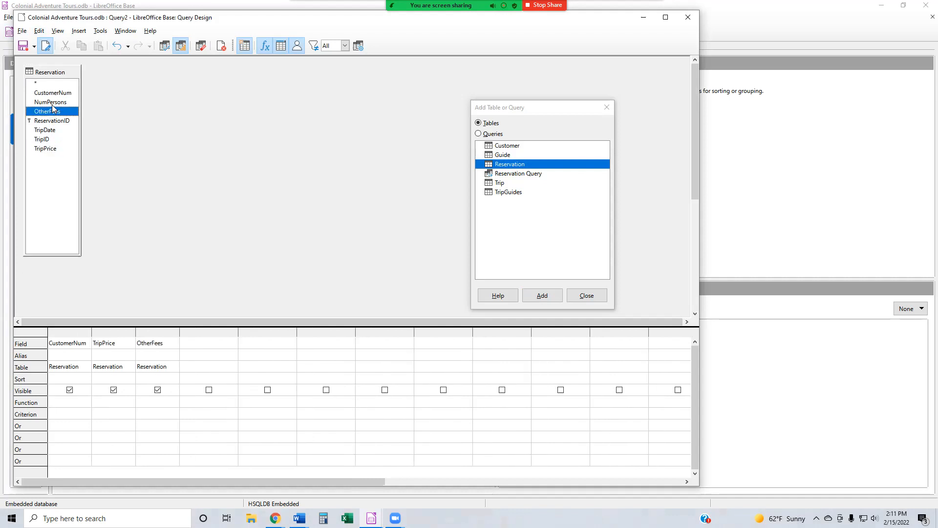
double_click(51, 102)
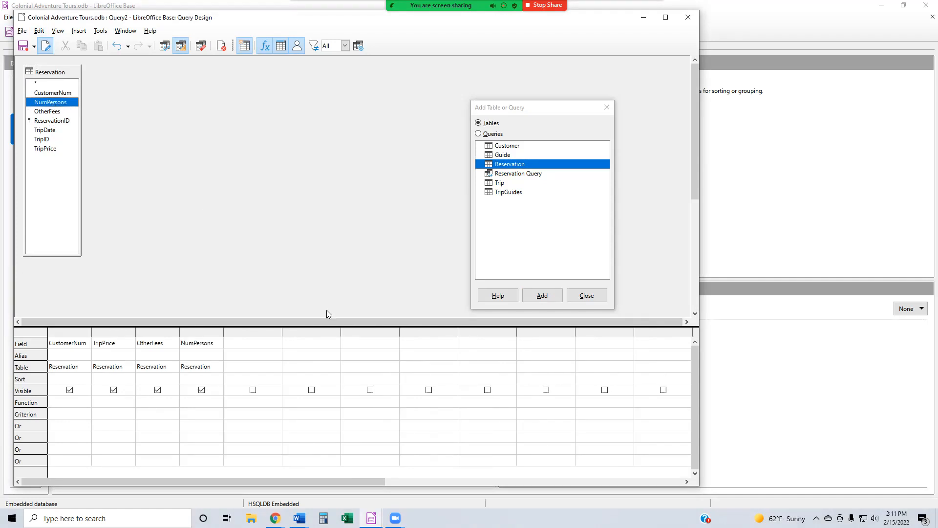
Widen the first empty query column and enter the calculated field TripPrice + OtherFees * NumPersons in it
drag(282, 332, 350, 320)
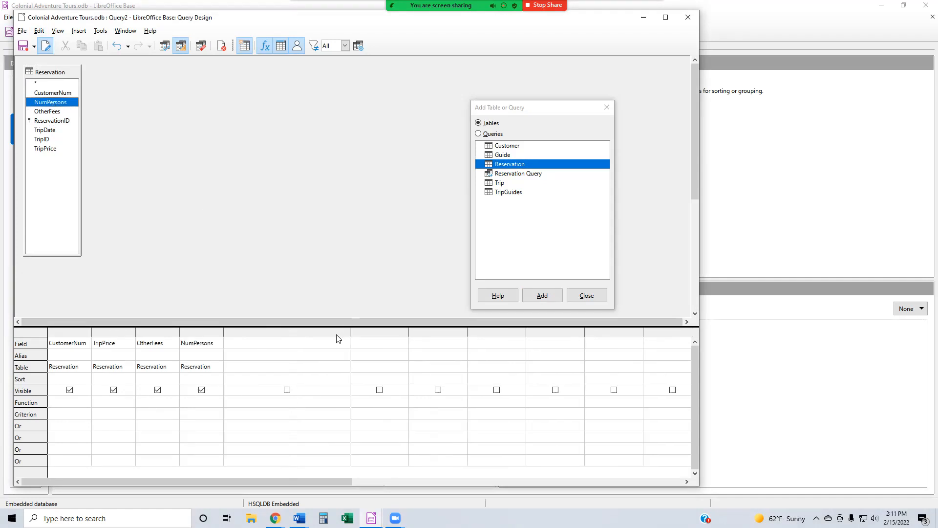
click(233, 344)
drag(350, 331, 376, 332)
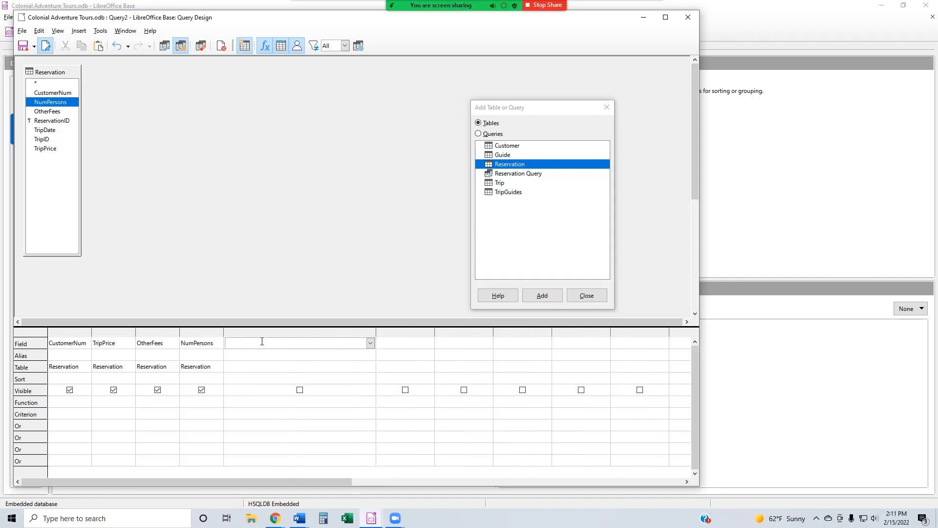
text(trp)
text(ip)
key(BackSpace)
key(BackSpace)
key(BackSpace)
key(BackSpace)
text(TripPrice)
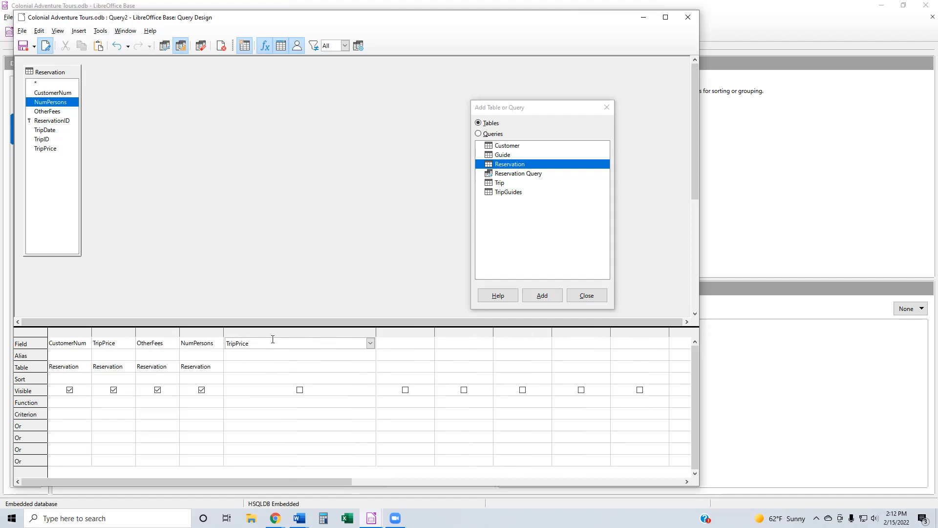
text( + OtherFee)
text(s * NumPersons)
key(Tab)
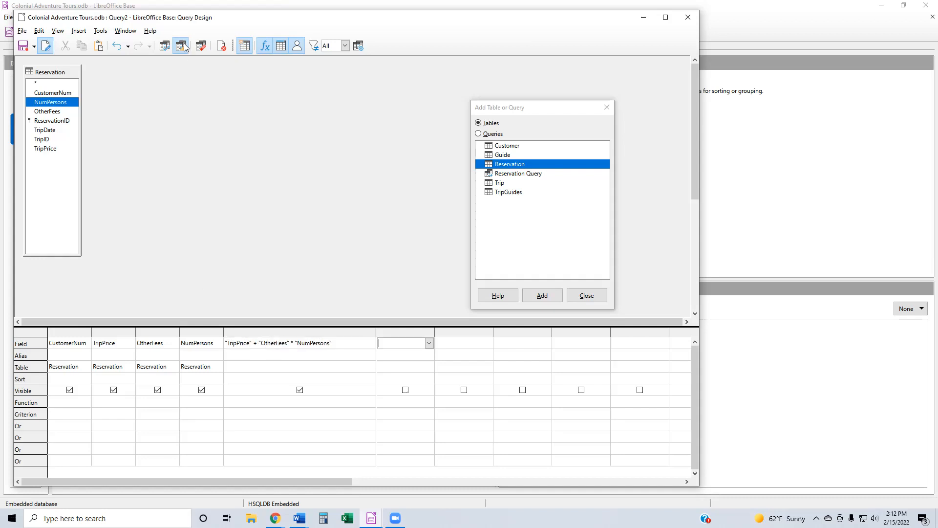
Run the query and look through the calculated values for the reservations
click(165, 46)
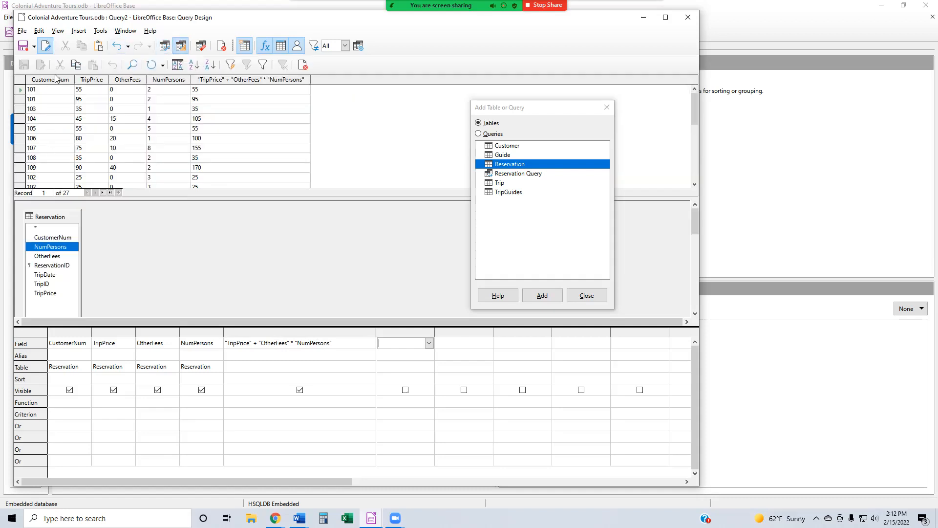
scroll(54, 118, down, 6)
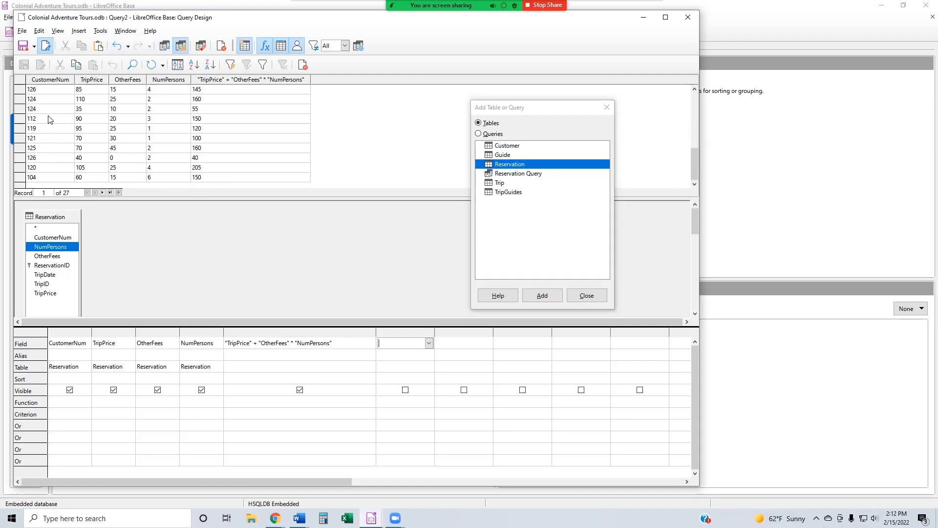
scroll(62, 169, up, 6)
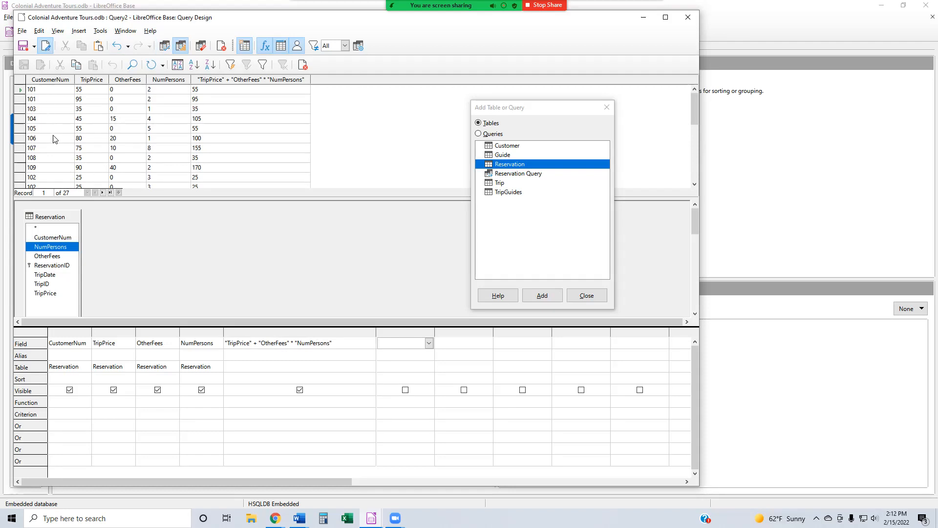
scroll(53, 142, down, 1)
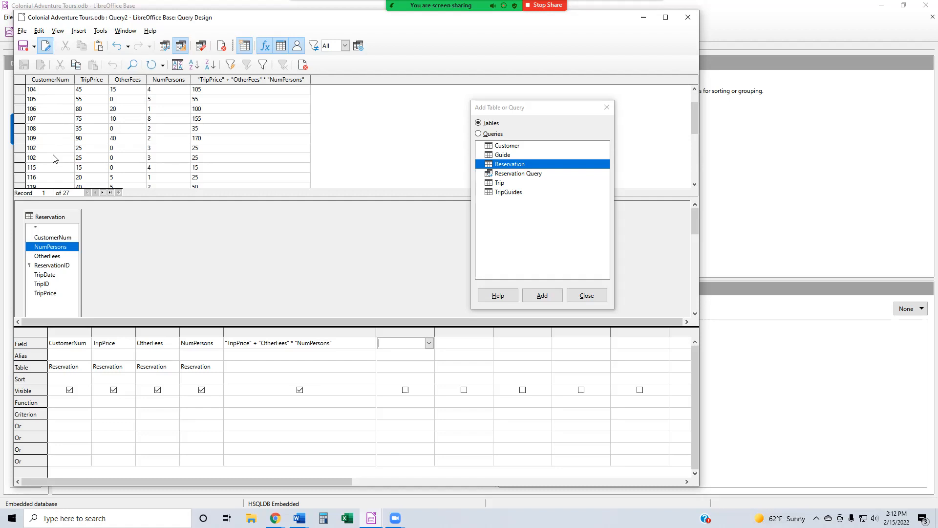
scroll(57, 153, down, 3)
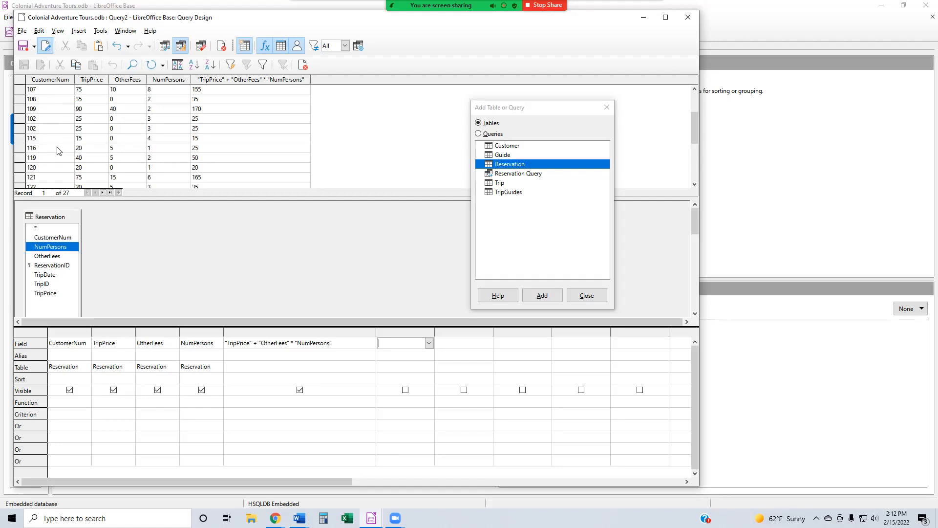
Limit the query to one customer by entering the customer number as the CustomerNum criterion, and rerun it
click(67, 415)
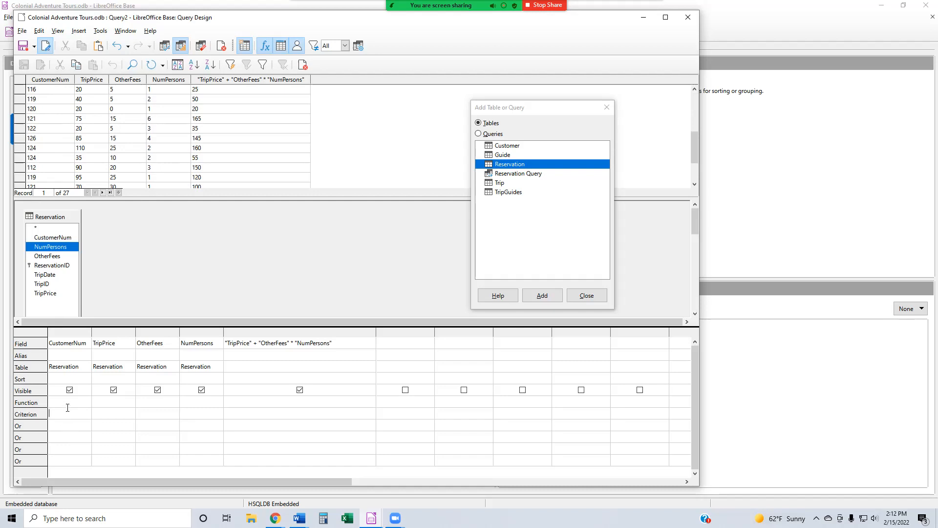
text(124)
key(Tab)
click(166, 49)
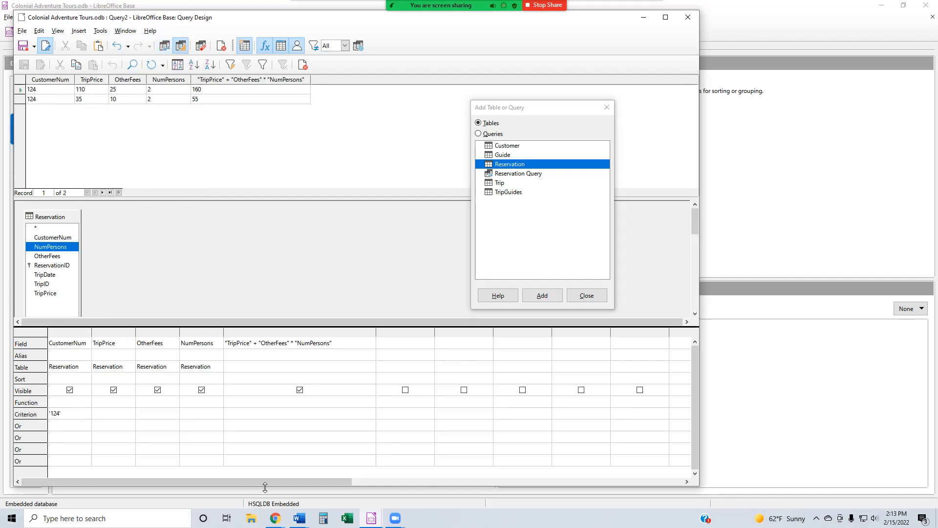
Open Calculator beside the query results for checking the calculated totals
click(323, 518)
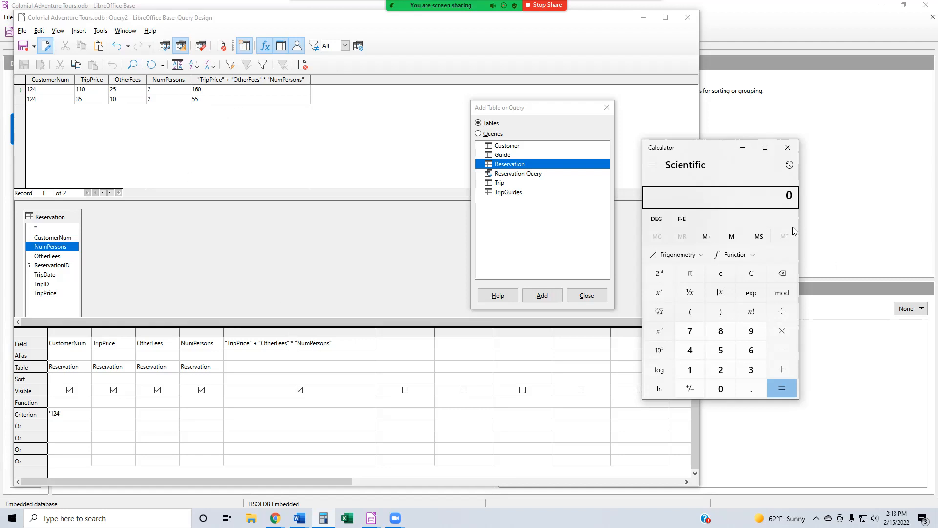
click(777, 205)
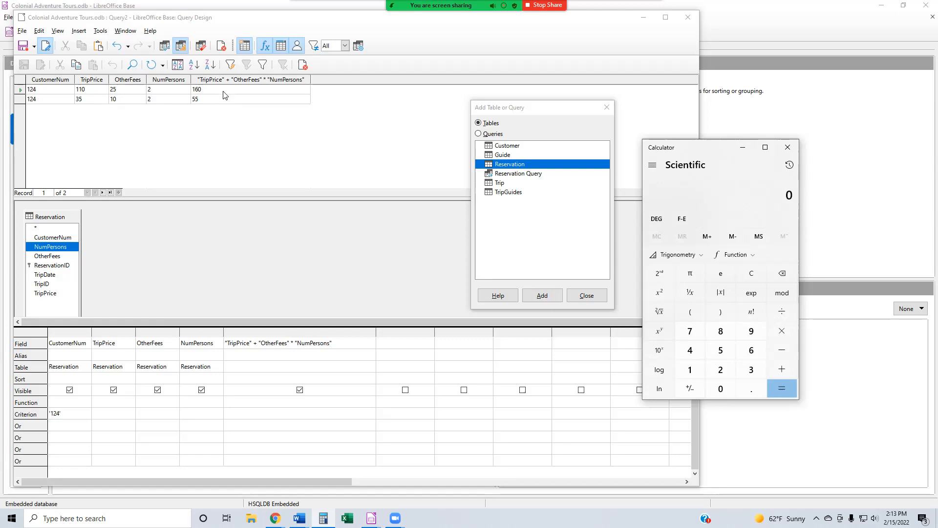
Enclose "TripPrice" + "OtherFees" in parentheses ahead of the multiplication by "NumPersons", and rerun the query
click(289, 348)
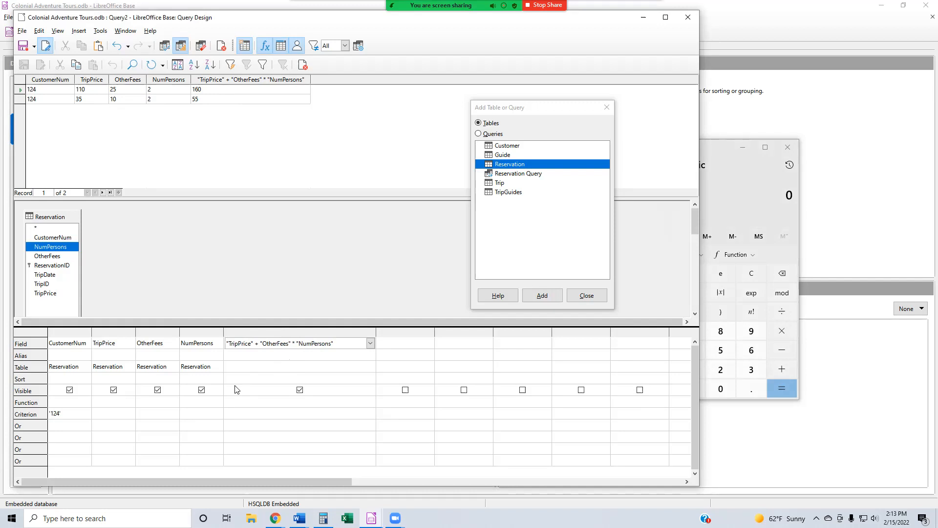
text(()
text())
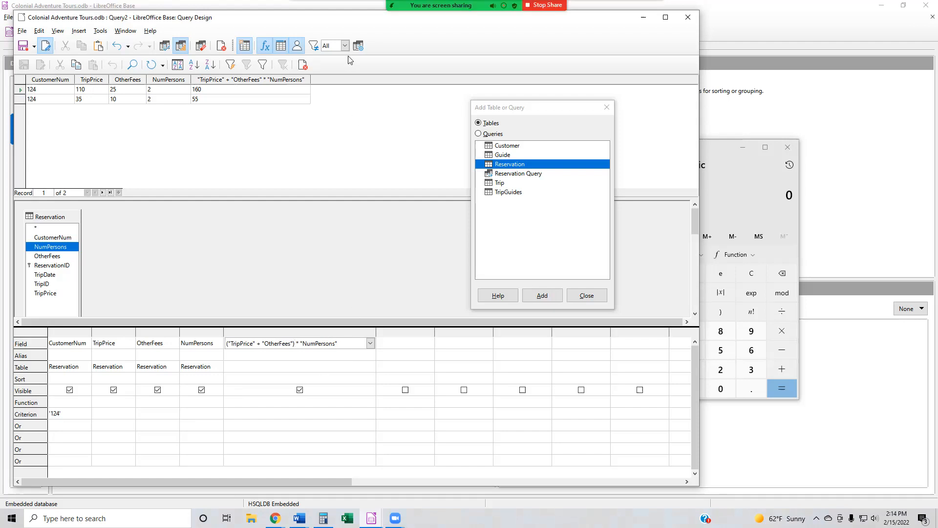
click(166, 49)
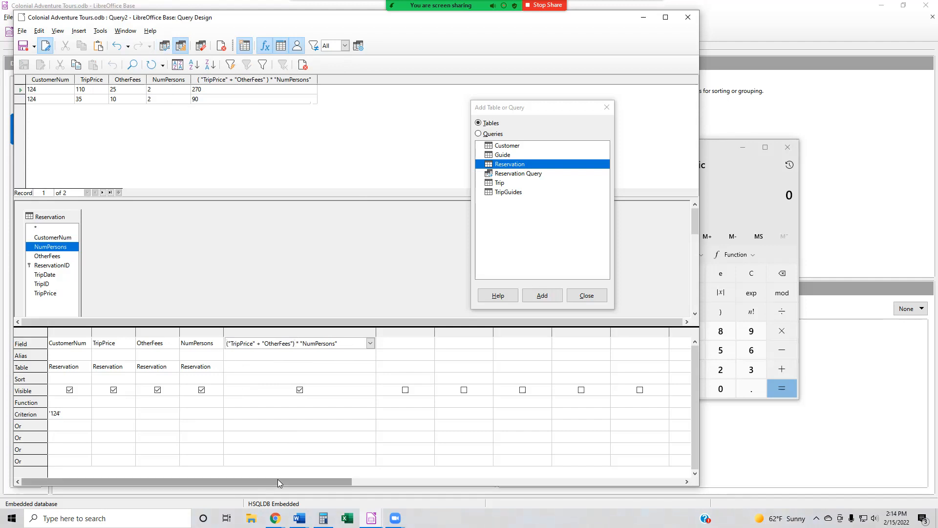
Try running the query with curly braces instead of parentheses around "TripPrice" + "OtherFees", and dismiss the resulting dialog
key(BackSpace)
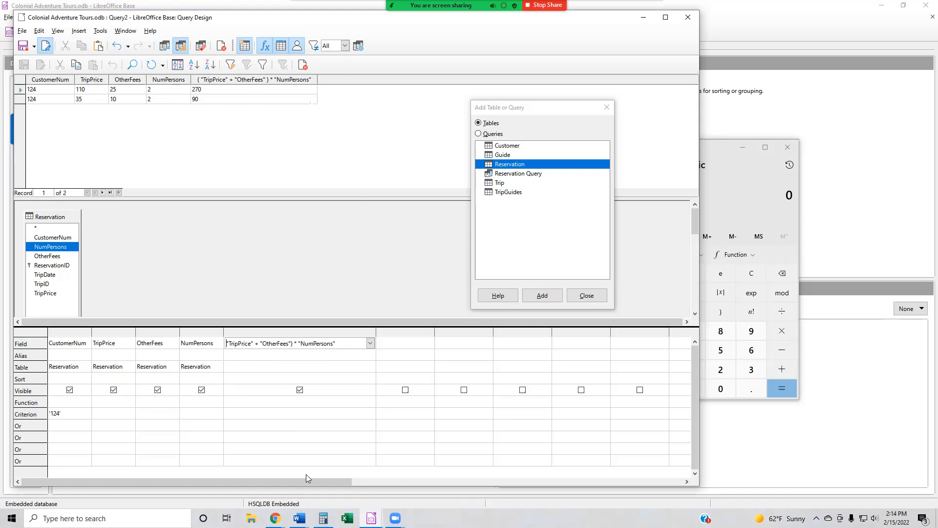
text(()
key(BackSpace)
text(")
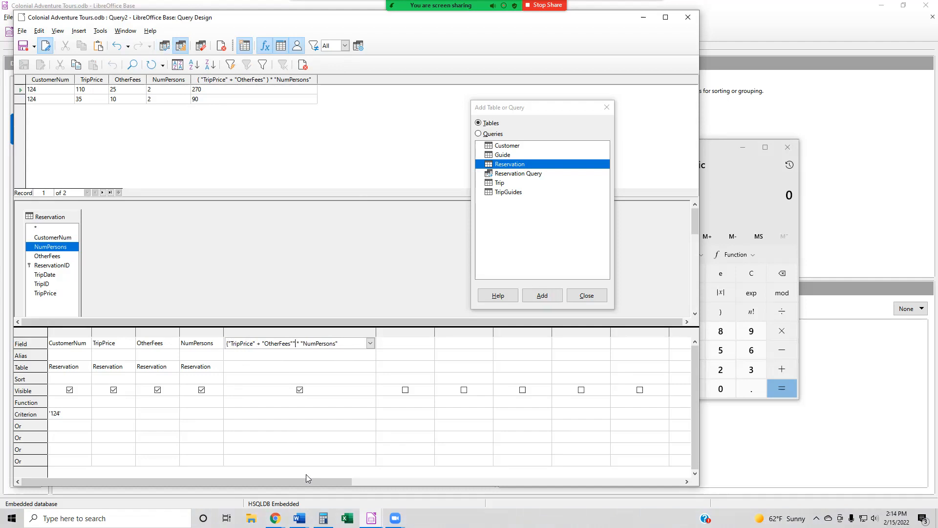
key(BackSpace)
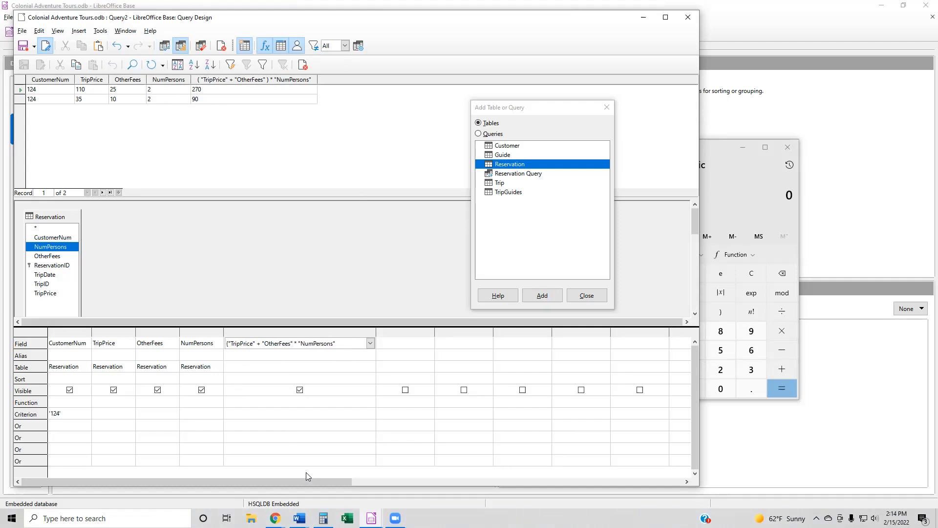
text())
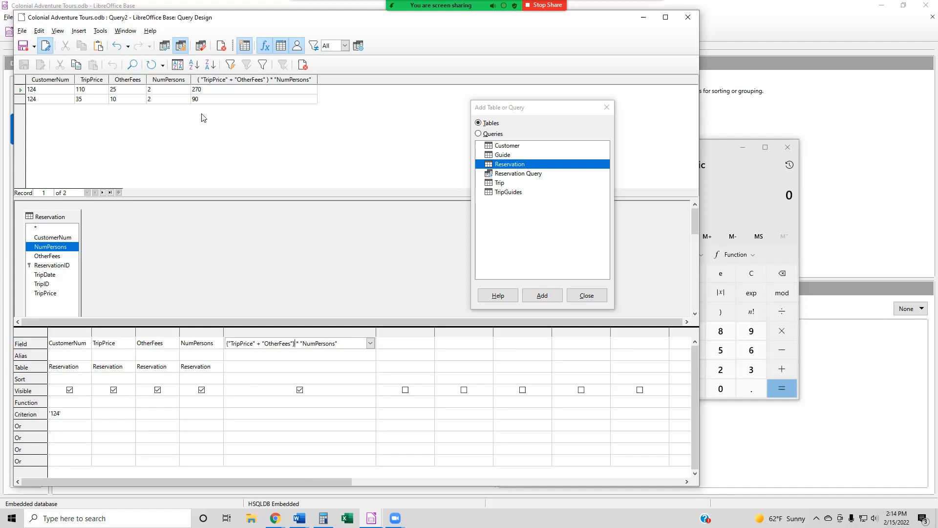
click(166, 46)
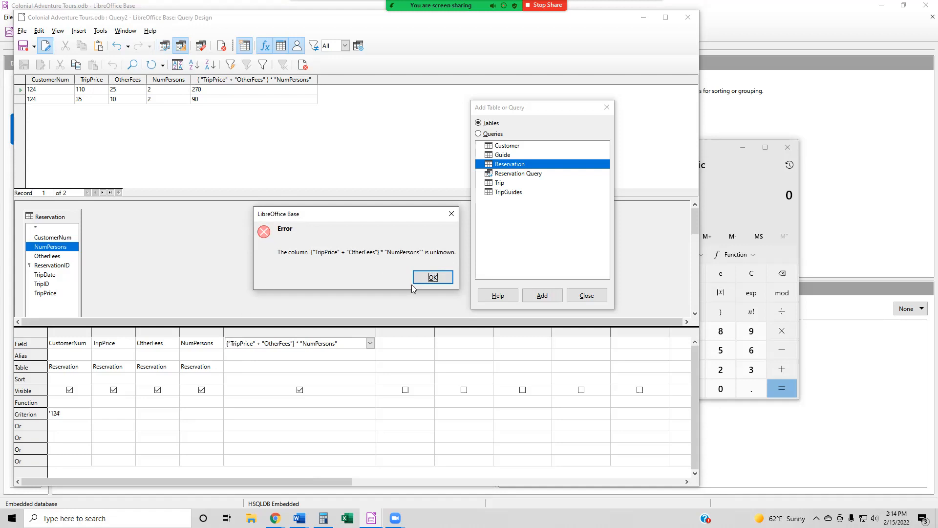
click(430, 277)
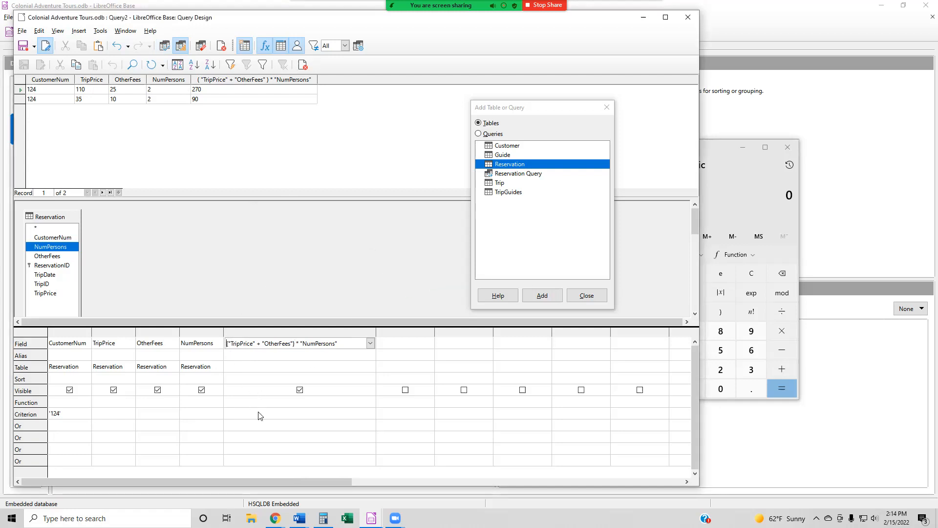
Restore the parentheses so the calculated field reads ("TripPrice" + "OtherFees") * "NumPersons"
key(Home)
key(Delete)
text(()
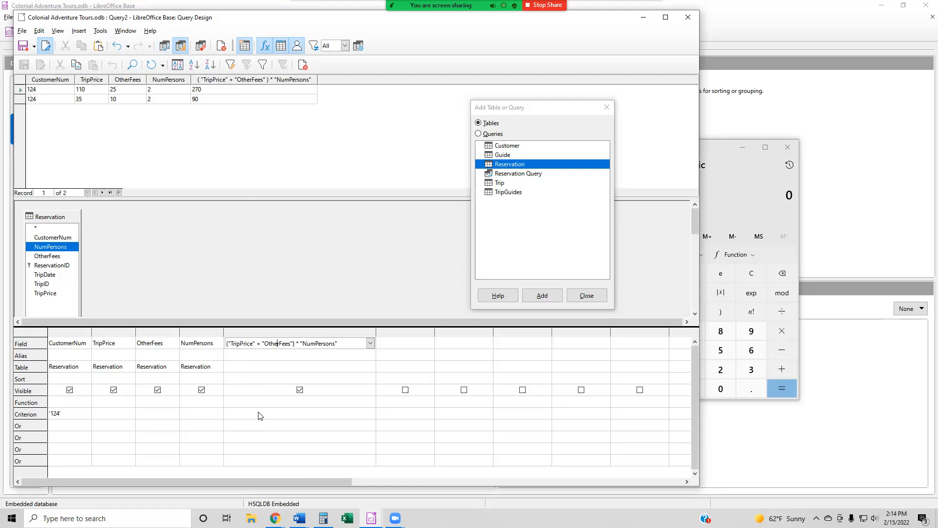
key(BackSpace)
text())
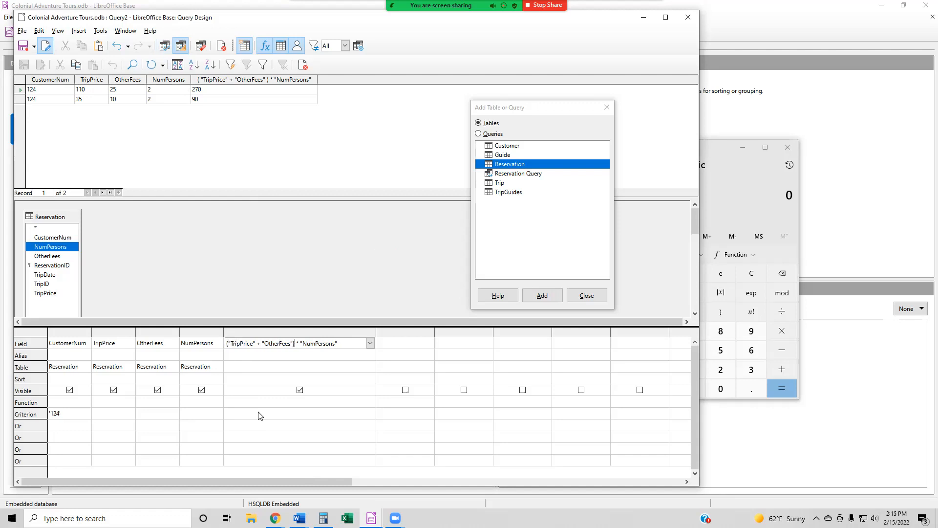